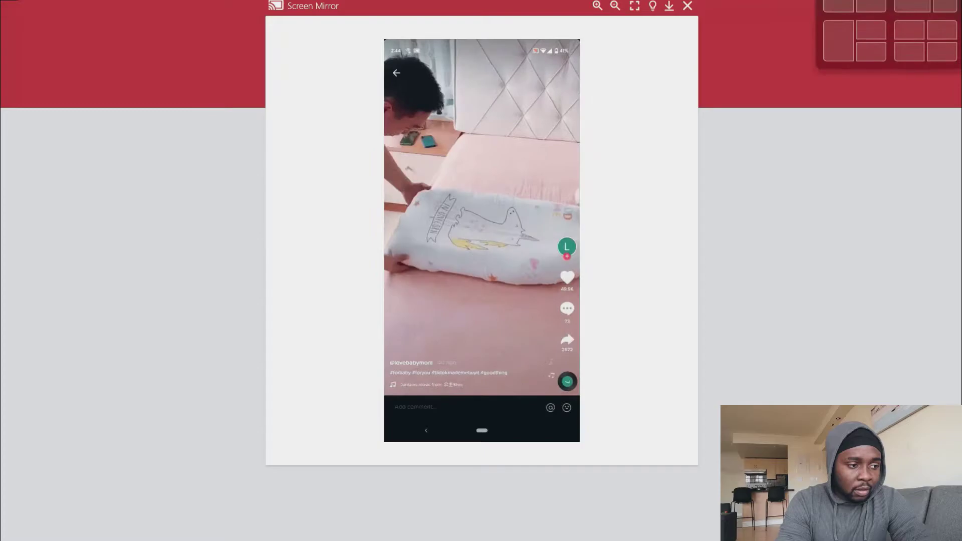
Step: Tile Screen Mirror beside the vClock timer and widen the mirrored phone pane
click(849, 8)
click(241, 226)
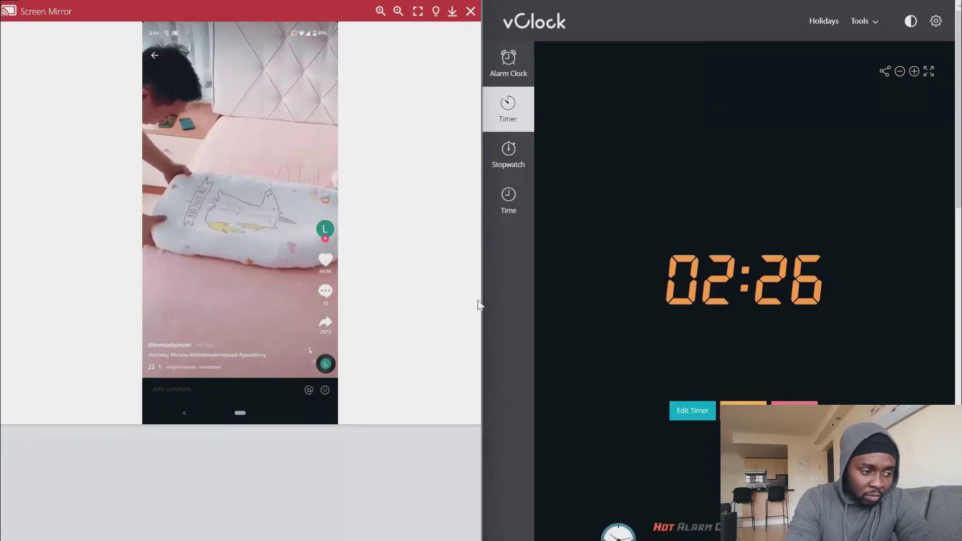
drag(482, 305, 627, 281)
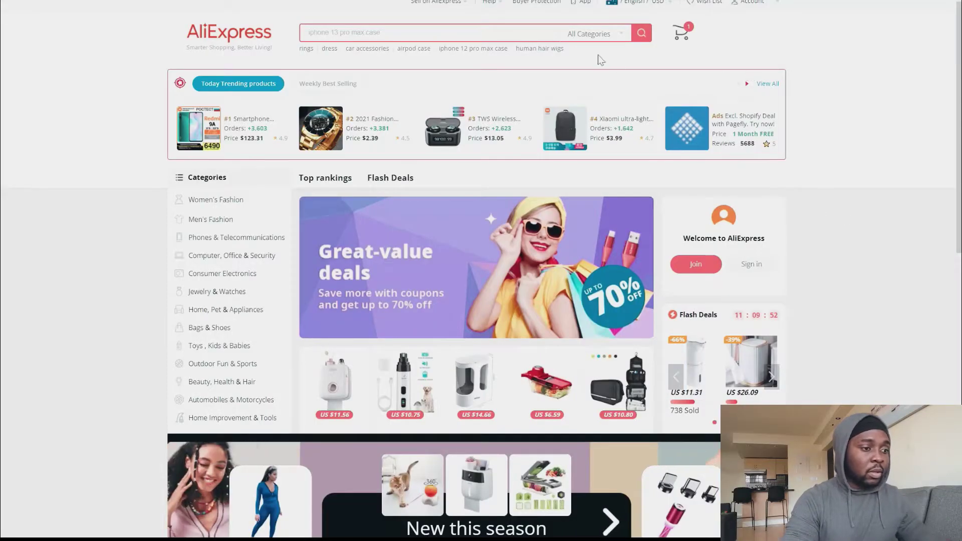
text(veg)
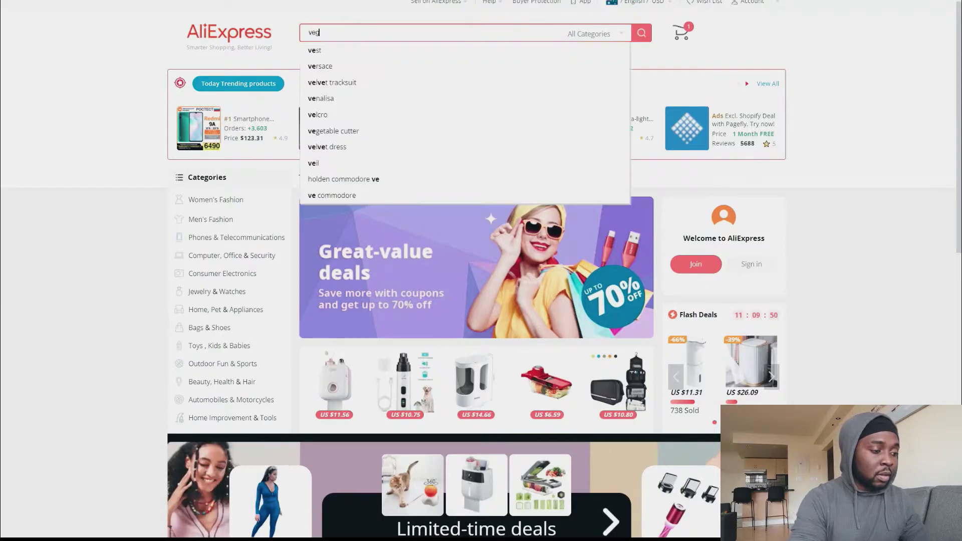
text(gie chopper)
Step: Dismiss the suggestions and run the AliExpress search for 'veggie chopper'
key(Return)
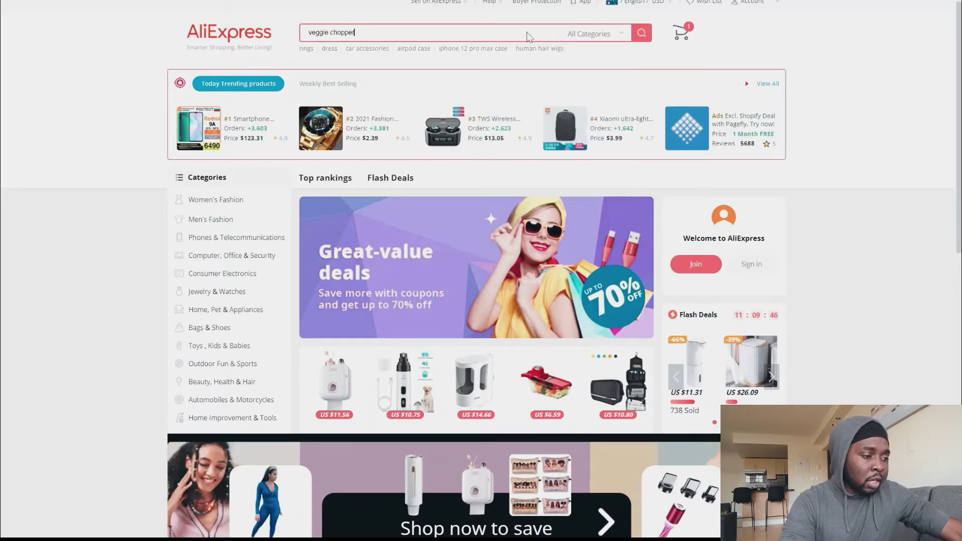
key(Return)
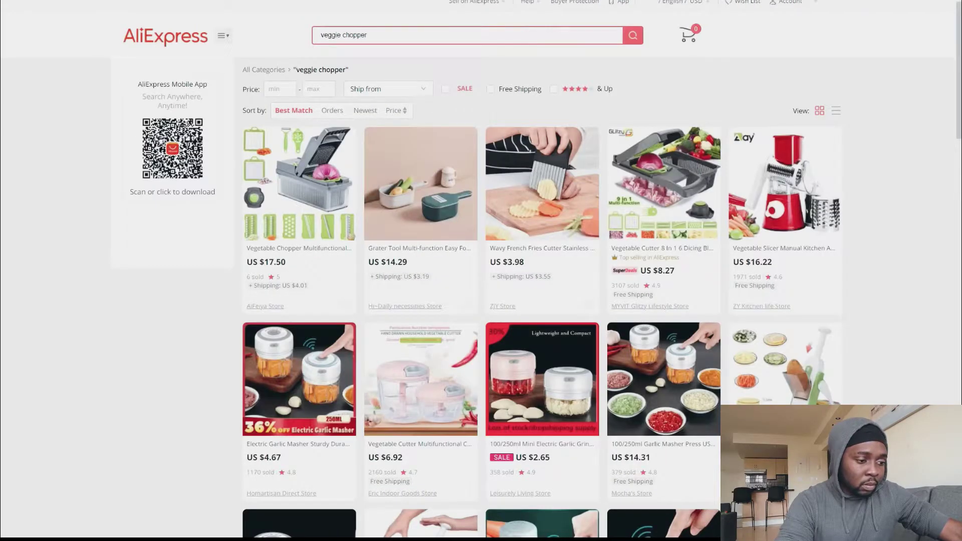
scroll(527, 226, down, 4)
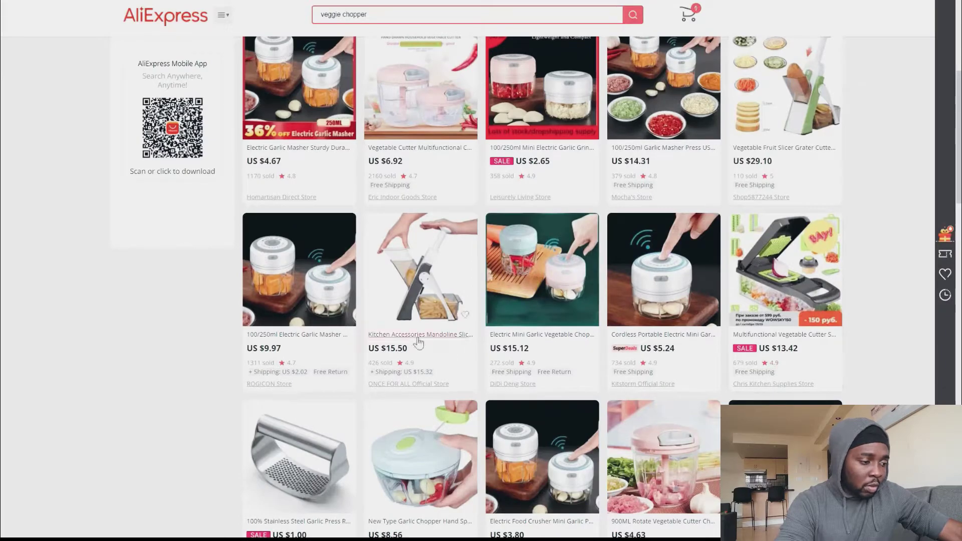
Step: Open the mandoline and vegetable fruit slicer listings in new tabs, then sort results by orders
click(419, 342)
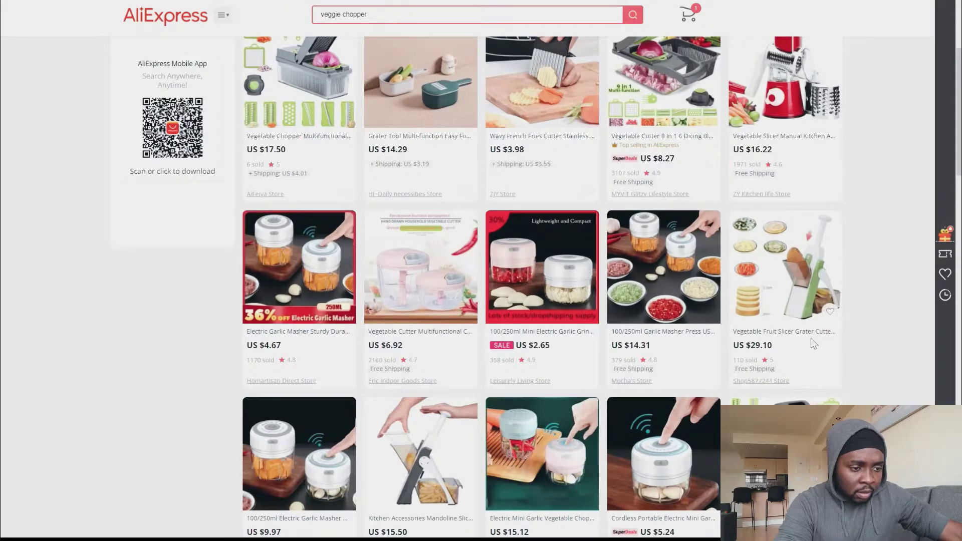
click(783, 332)
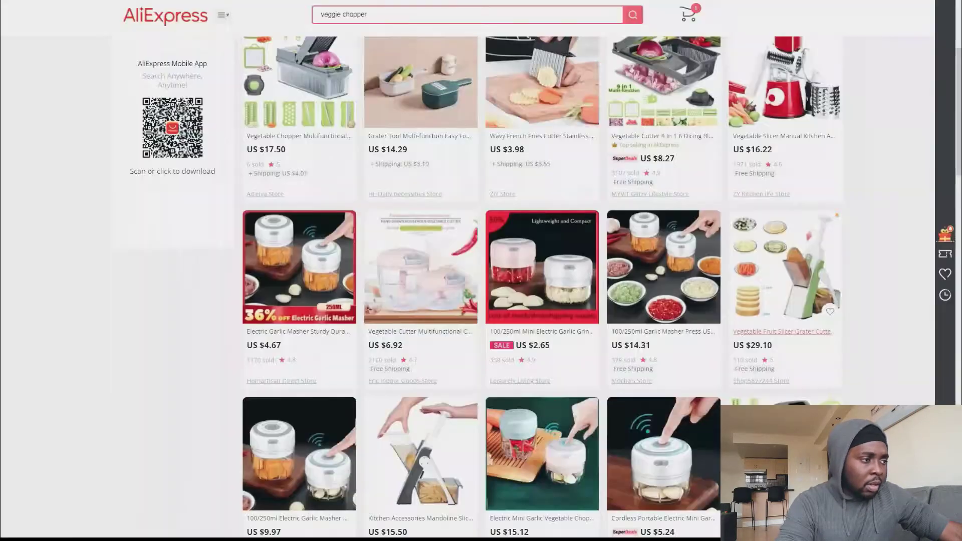
scroll(527, 301, up, 3)
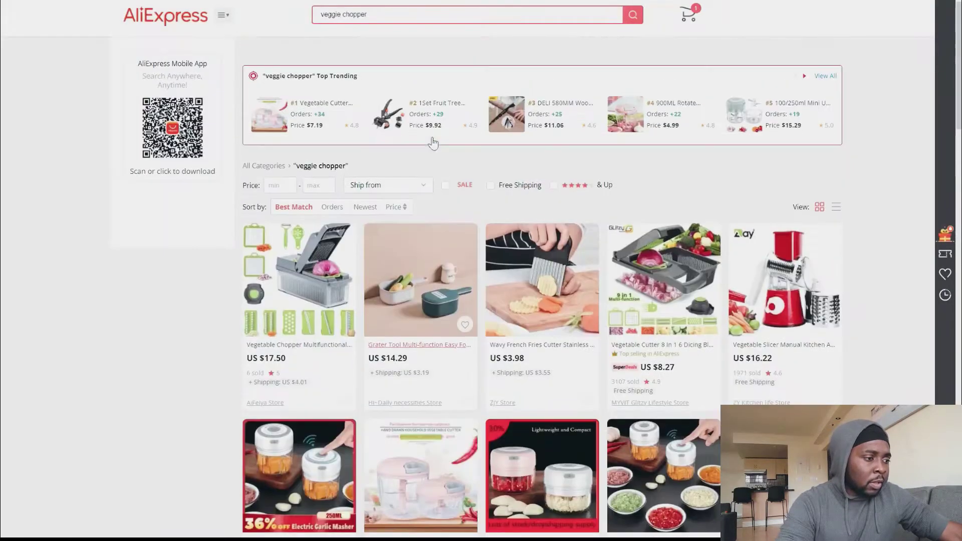
click(332, 206)
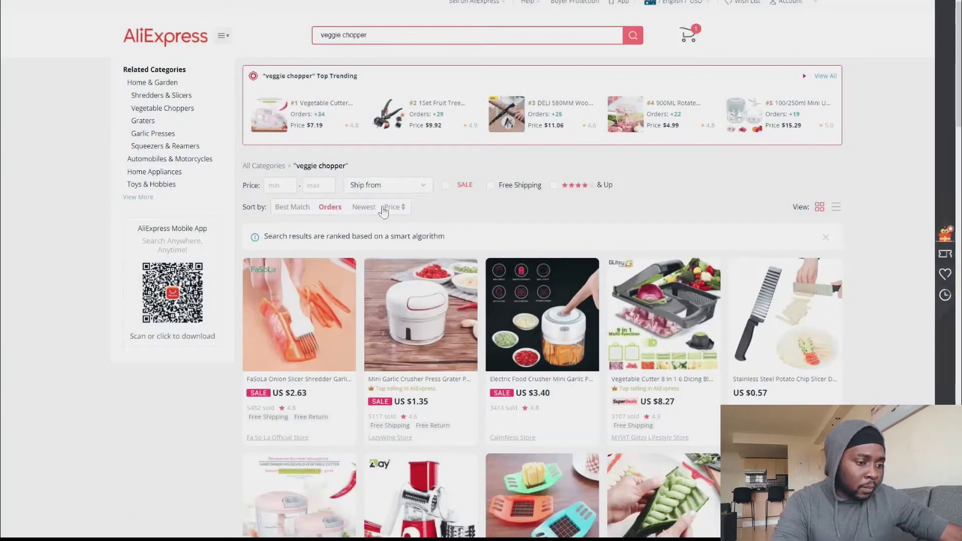
scroll(879, 298, down, 5)
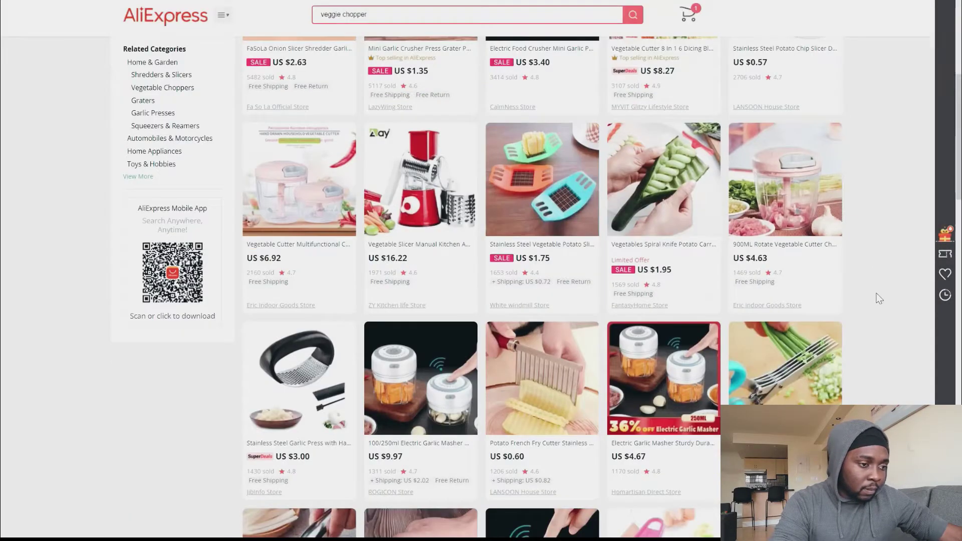
scroll(878, 298, down, 3)
scroll(882, 286, down, 3)
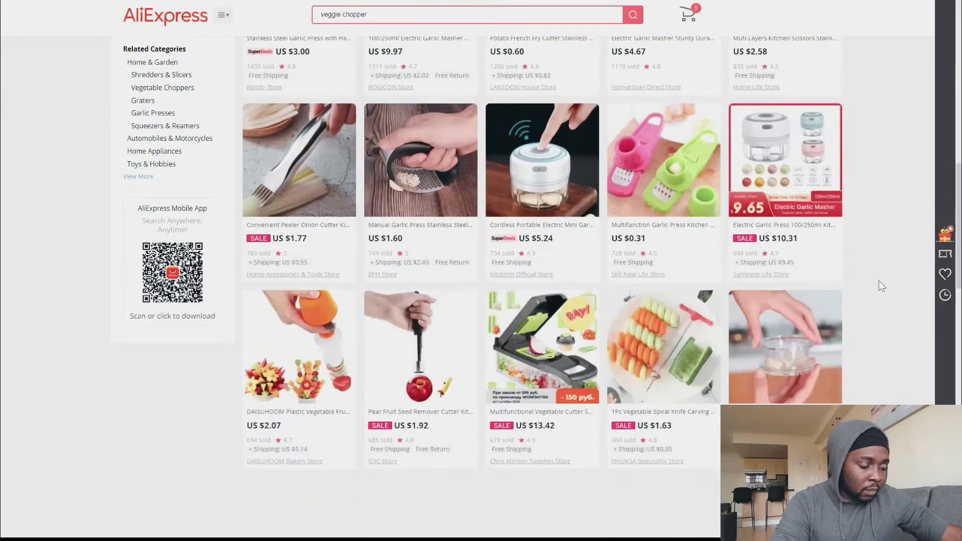
scroll(882, 285, down, 4)
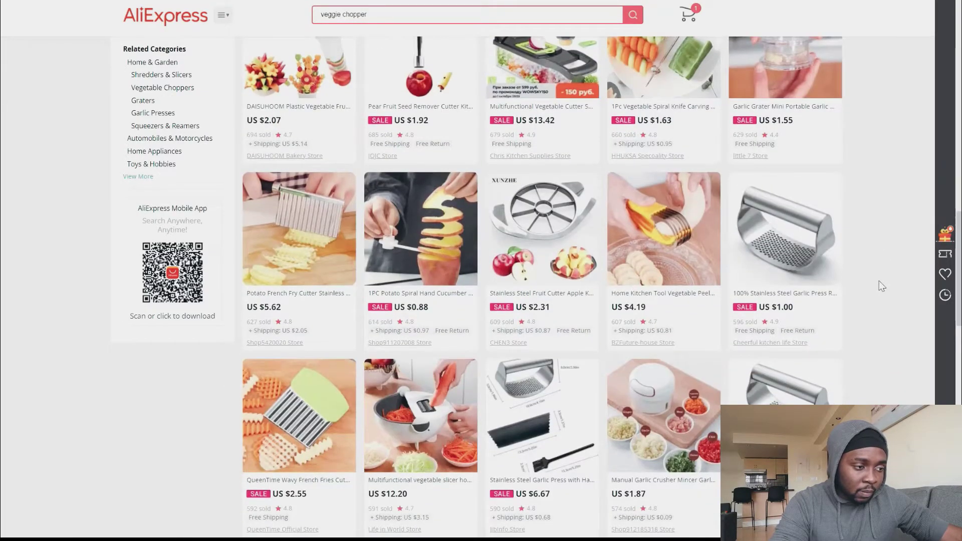
scroll(882, 285, down, 2)
scroll(881, 286, down, 3)
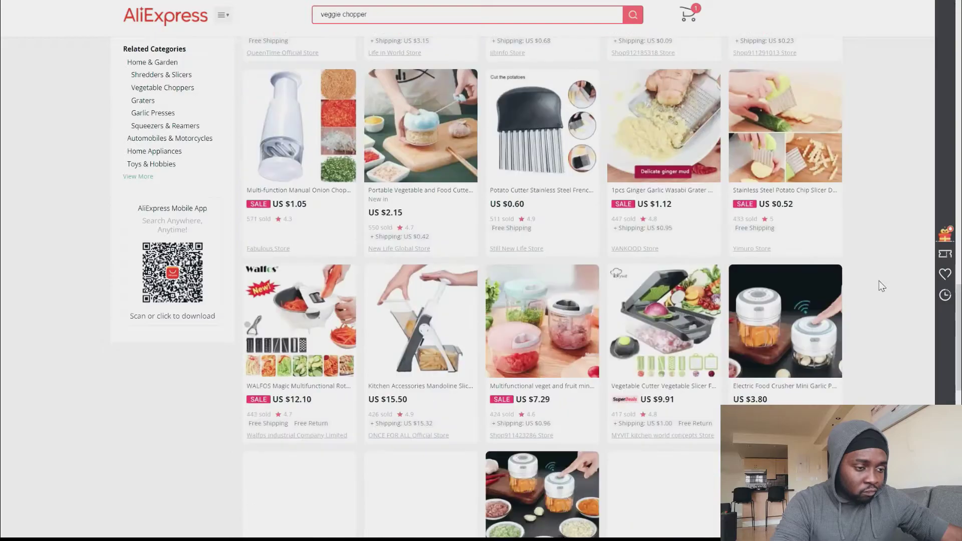
scroll(881, 286, down, 3)
scroll(882, 286, down, 2)
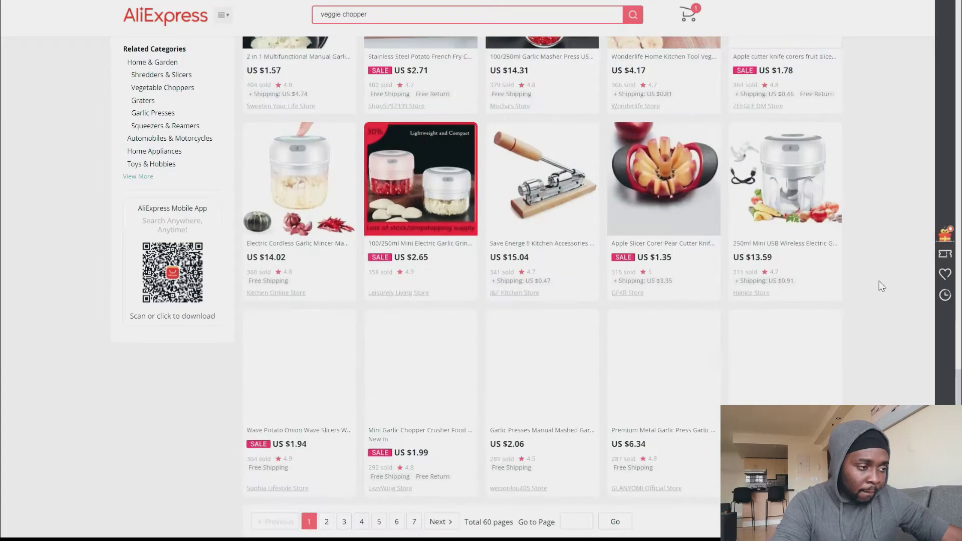
scroll(881, 286, down, 2)
scroll(881, 286, up, 2)
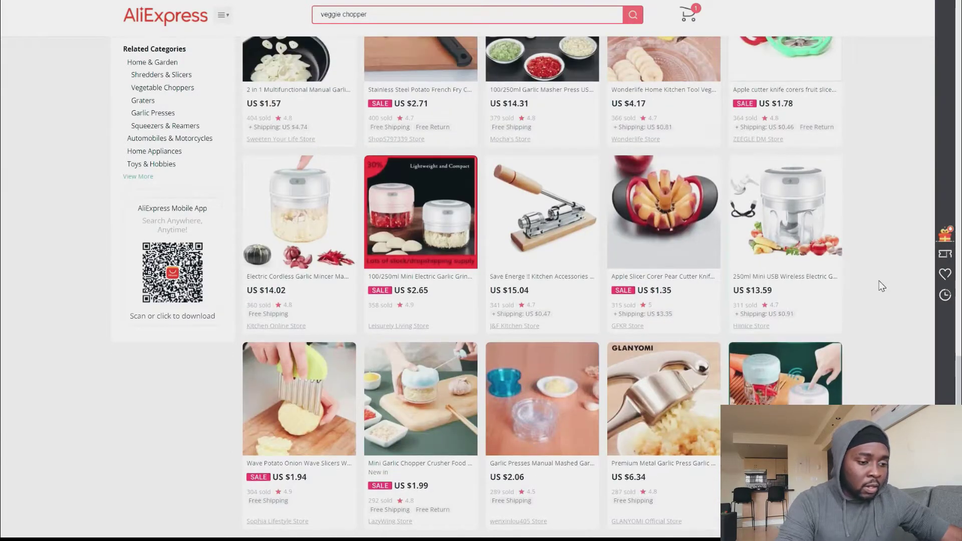
scroll(881, 286, up, 4)
scroll(882, 286, up, 5)
scroll(881, 286, up, 5)
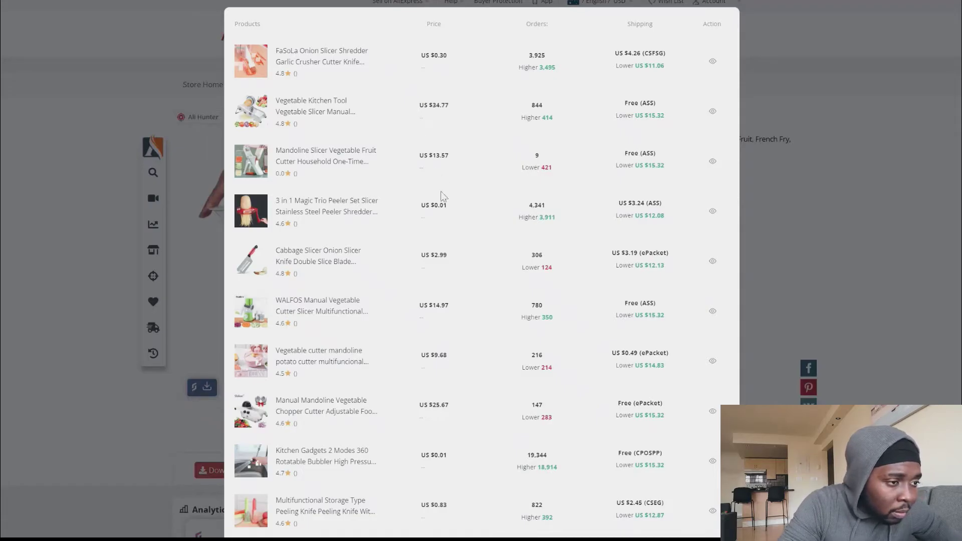
scroll(422, 150, up, 2)
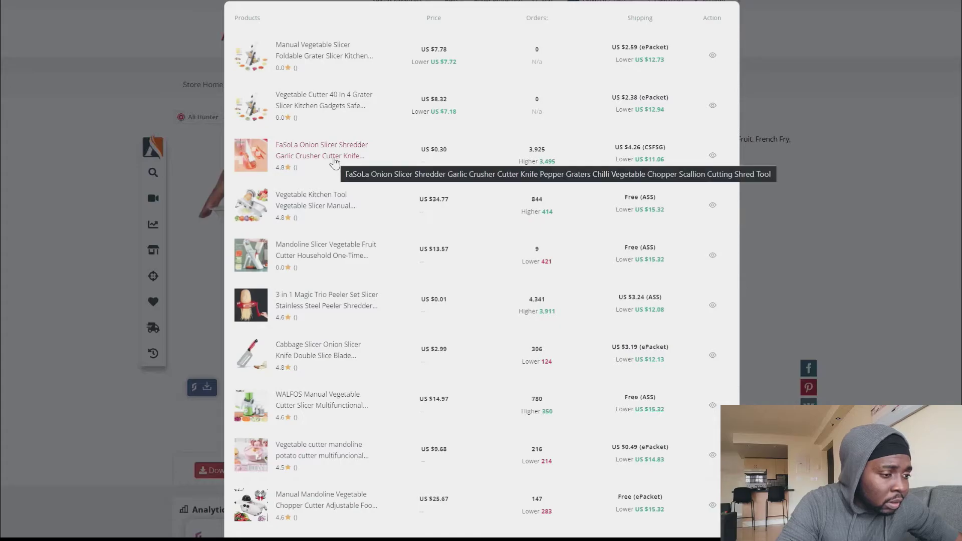
Step: Open the FaSoLa listing in a new tab, dismiss the Mandoline link menu, and view FaSoLa
right_click(335, 161)
click(354, 169)
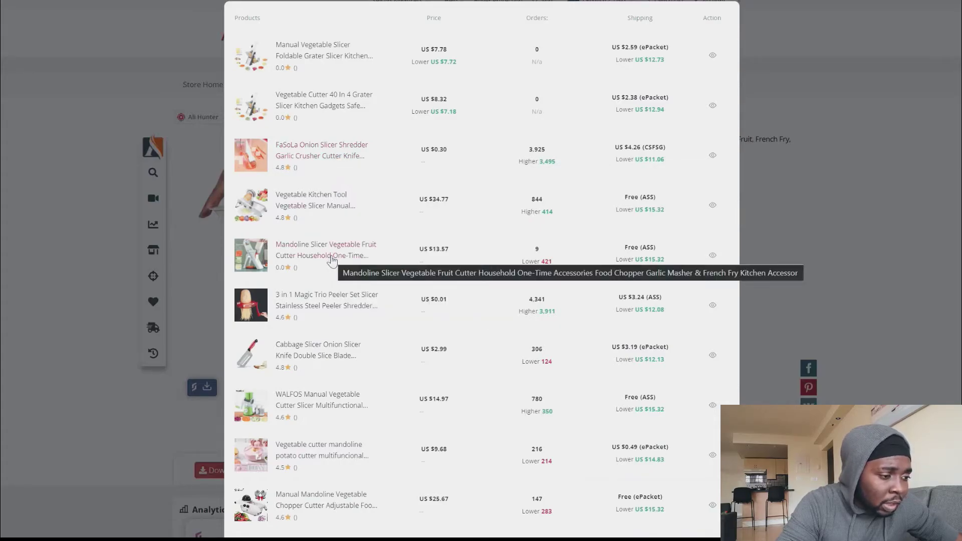
scroll(348, 329, down, 3)
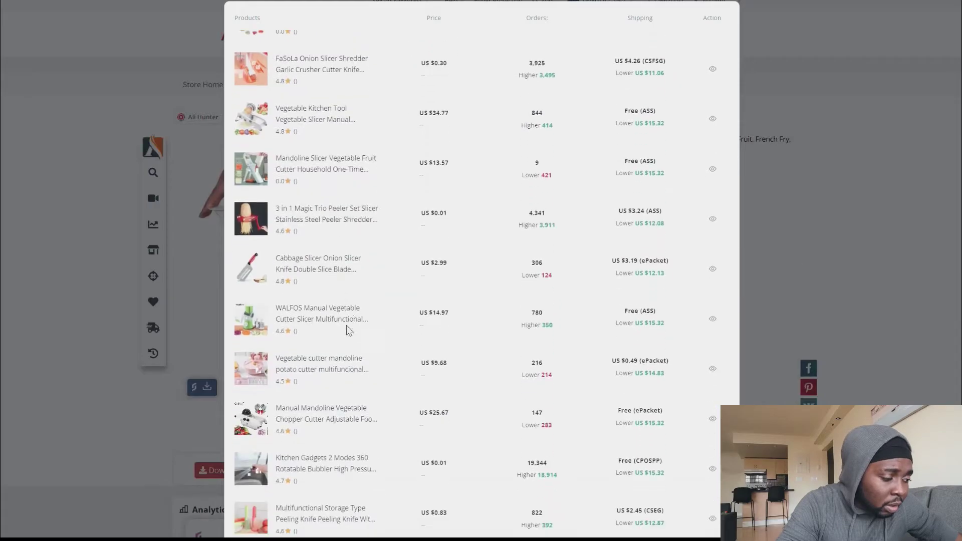
scroll(348, 329, up, 2)
scroll(348, 329, down, 2)
scroll(349, 329, up, 2)
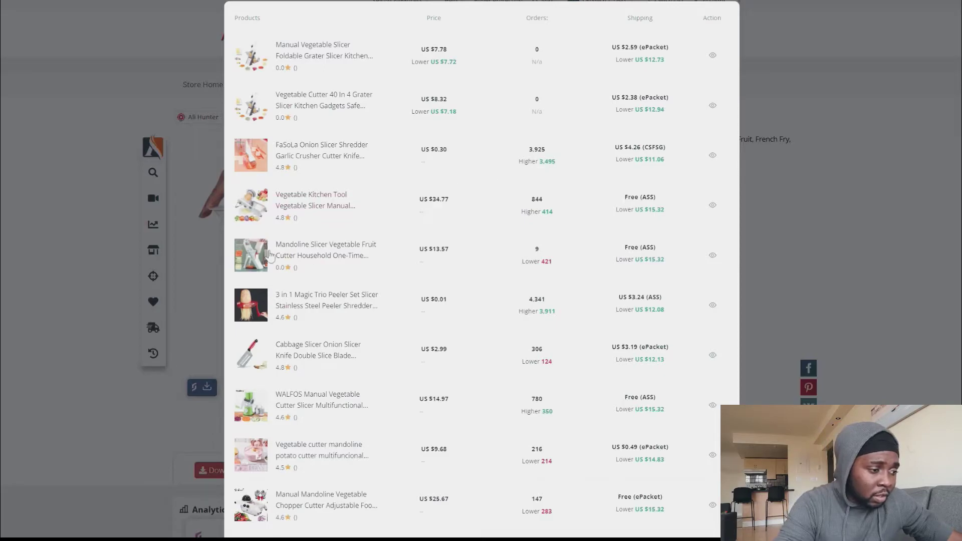
right_click(307, 259)
key(Escape)
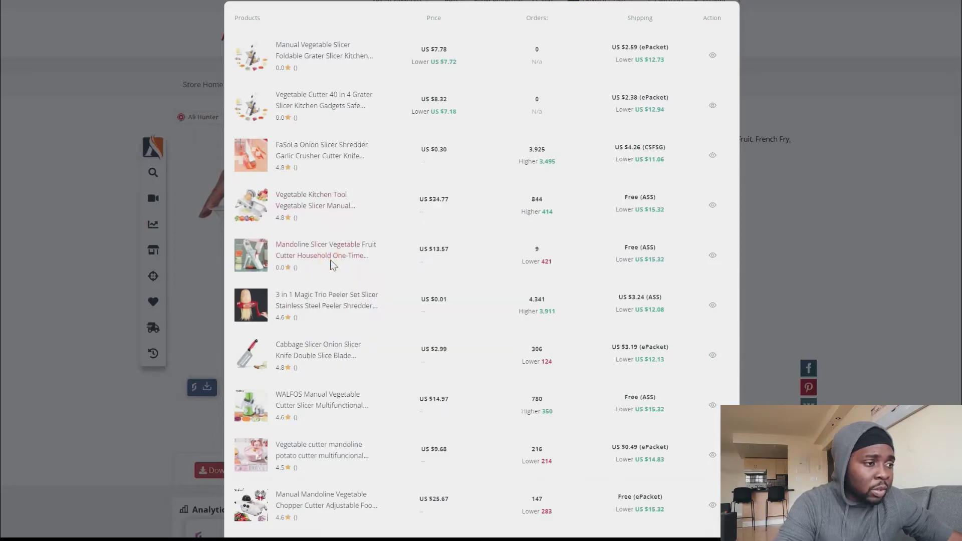
scroll(396, 362, down, 2)
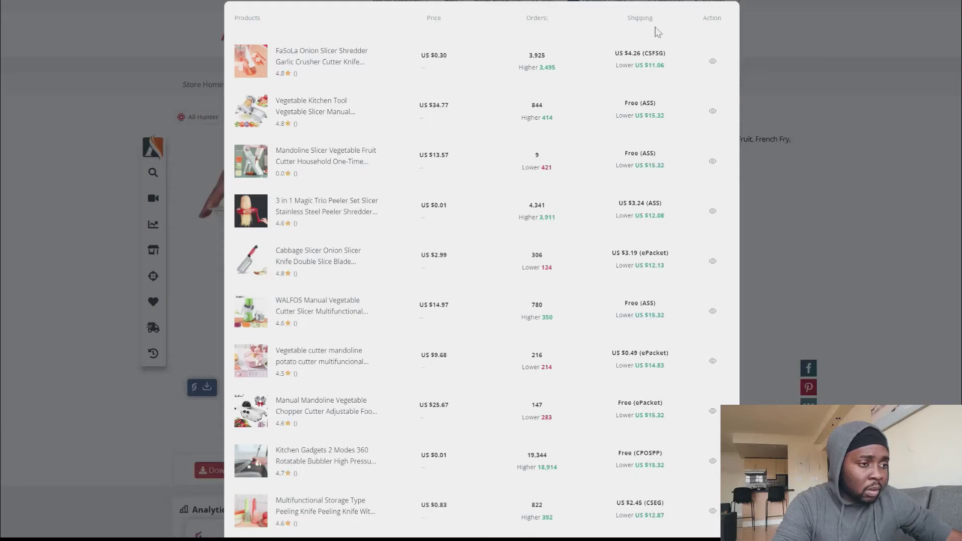
key(ctrl+Tab)
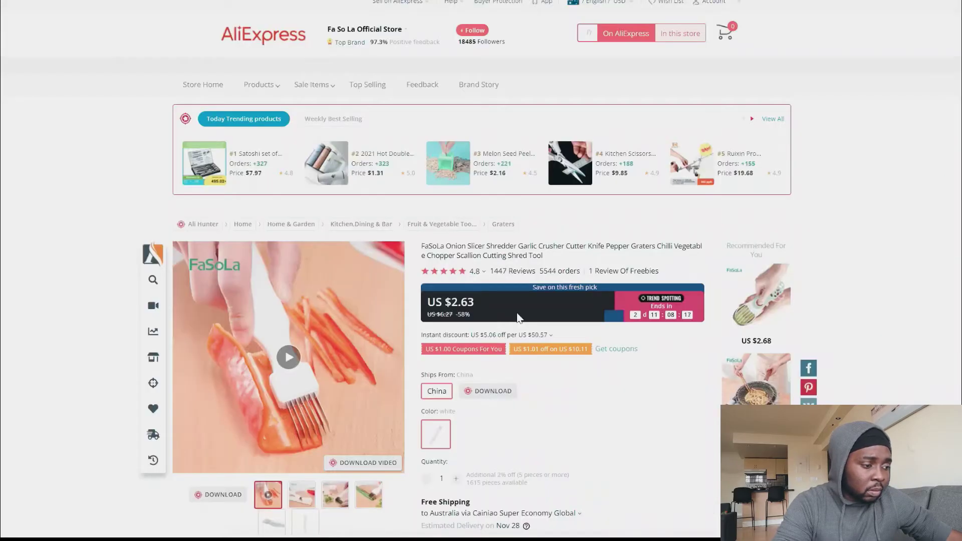
scroll(518, 318, down, 3)
scroll(518, 318, up, 3)
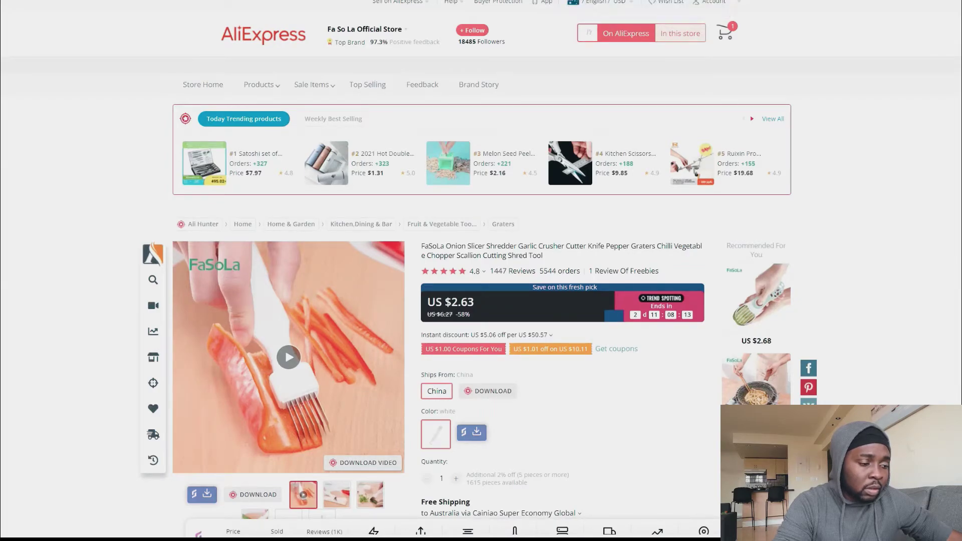
Step: Switch to the Mandoline Slicer listing and check its price when shipping from China
key(ctrl+Tab)
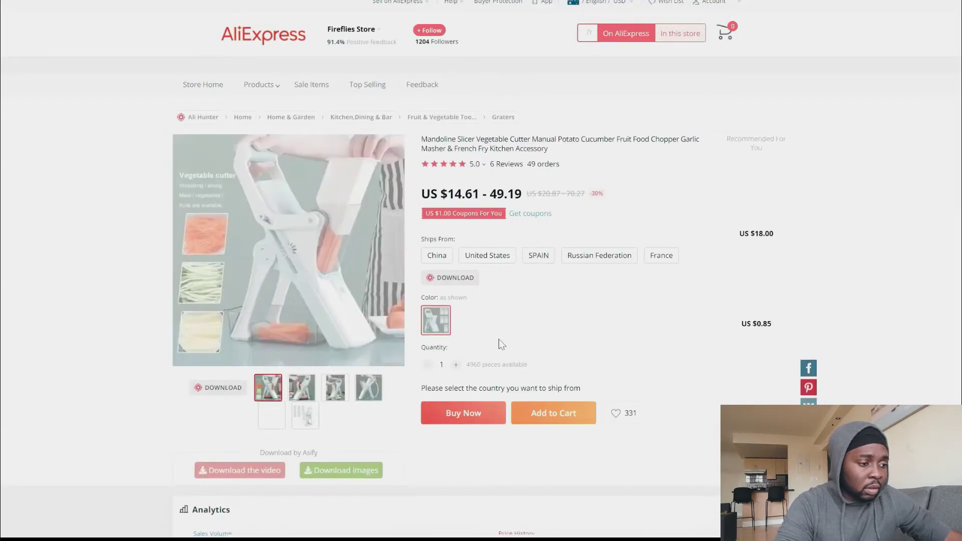
scroll(482, 386, down, 1)
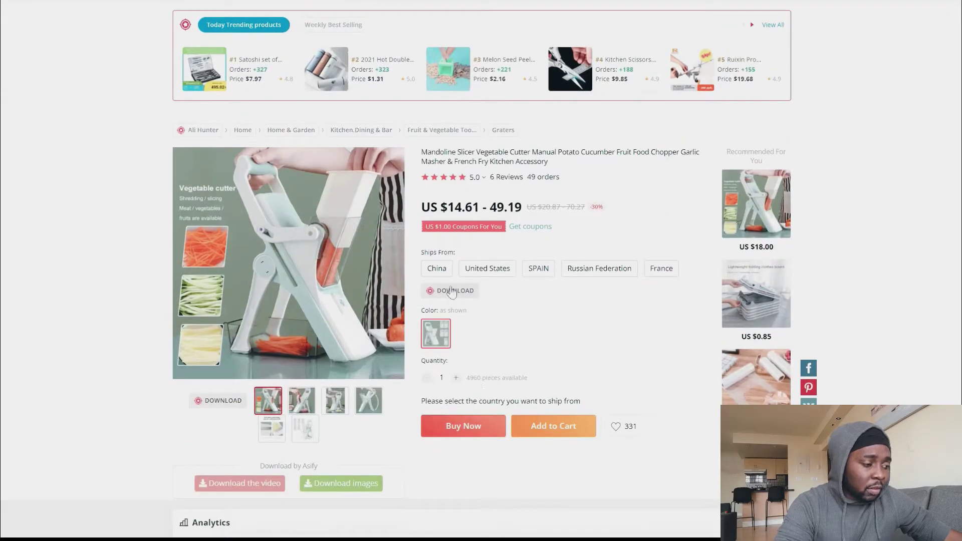
click(445, 270)
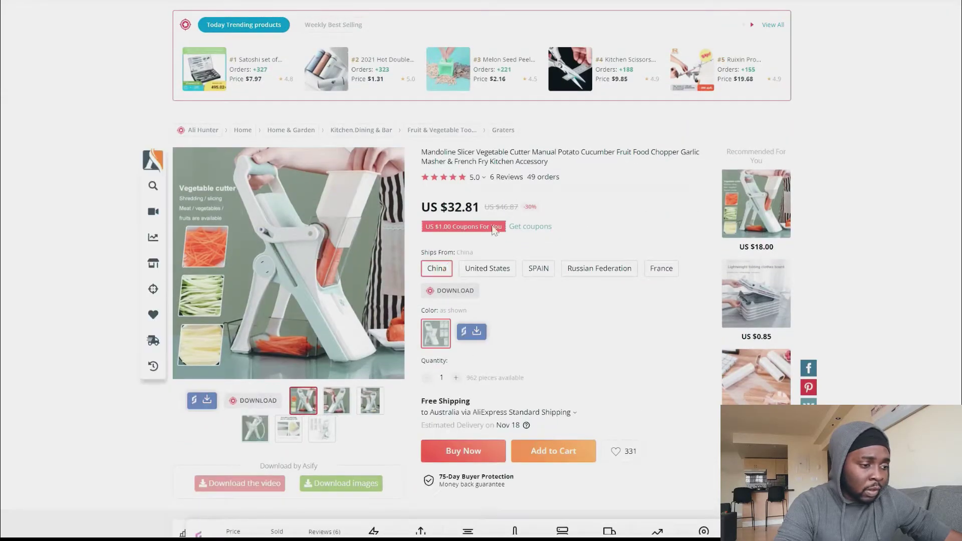
scroll(619, 385, down, 5)
scroll(618, 384, down, 3)
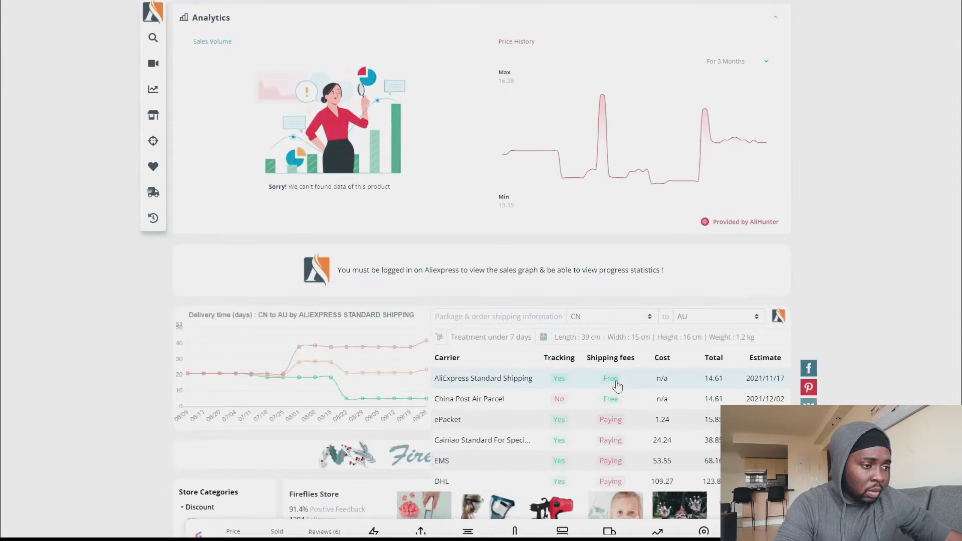
scroll(618, 385, up, 4)
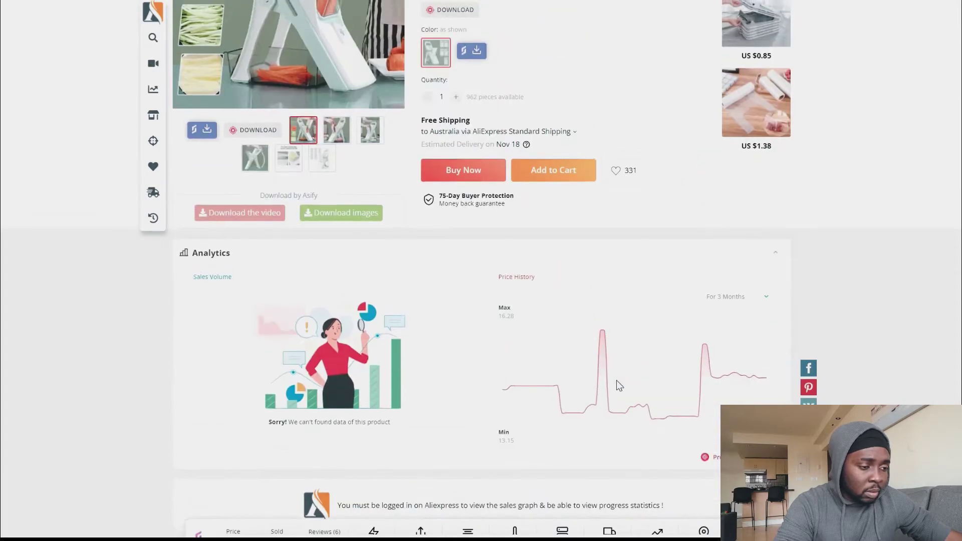
scroll(619, 351, down, 5)
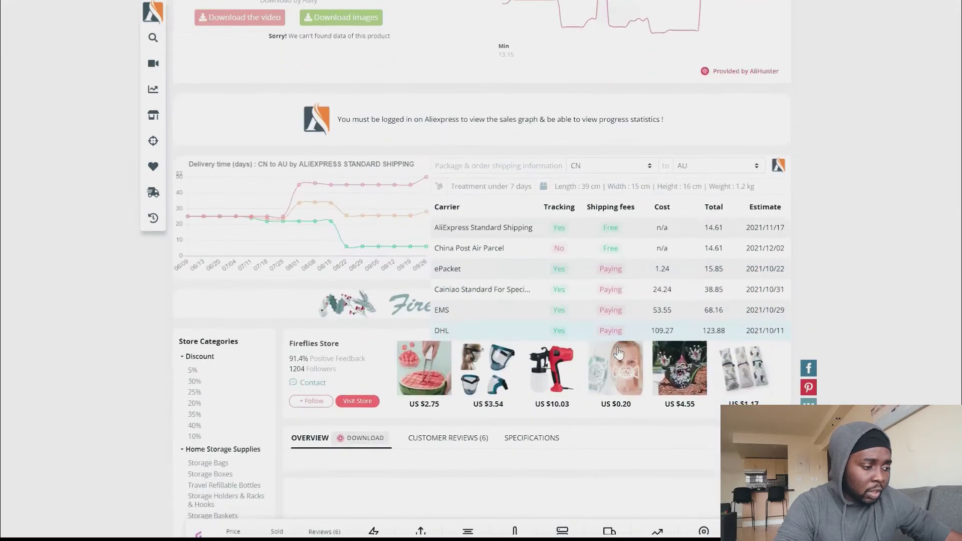
scroll(619, 353, down, 5)
scroll(620, 351, up, 3)
scroll(619, 352, down, 4)
scroll(619, 352, down, 5)
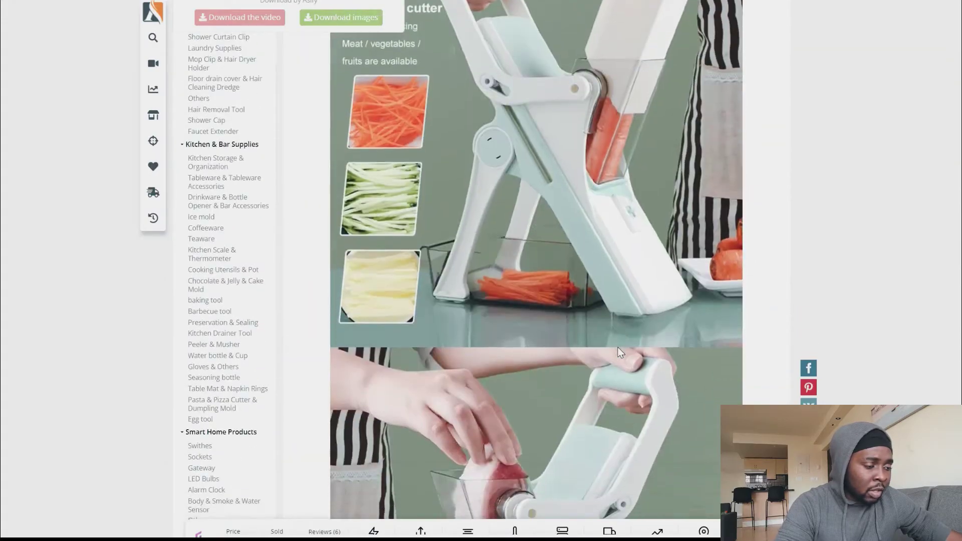
scroll(619, 352, down, 5)
scroll(619, 352, down, 5)
scroll(620, 352, down, 4)
scroll(618, 352, up, 5)
scroll(617, 351, up, 5)
scroll(618, 351, up, 5)
scroll(617, 352, up, 5)
scroll(619, 352, up, 5)
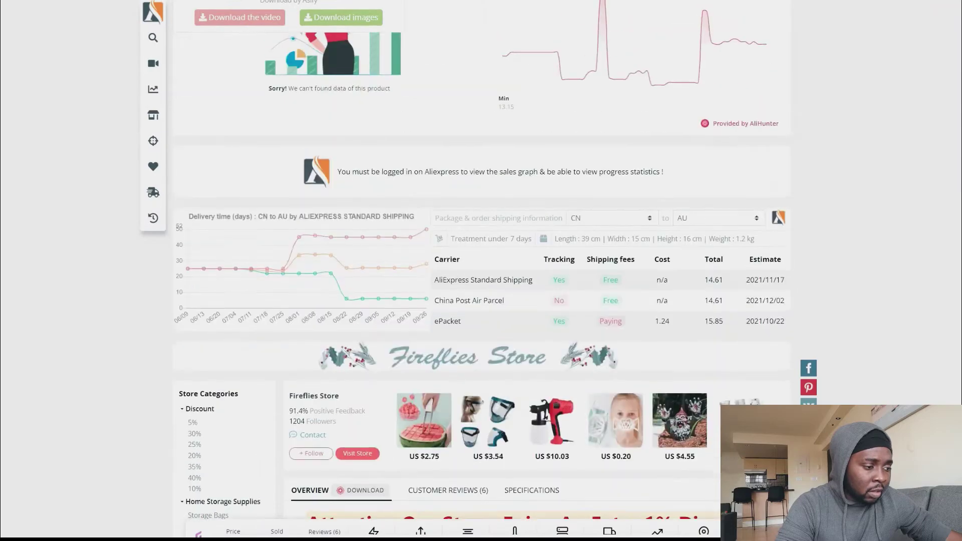
scroll(620, 351, up, 2)
scroll(619, 351, up, 5)
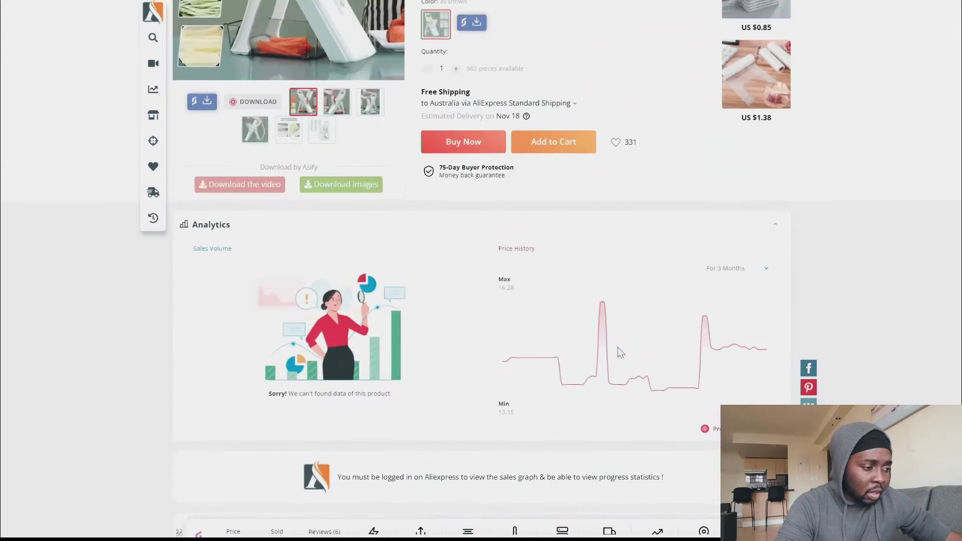
scroll(619, 352, up, 4)
scroll(620, 352, up, 4)
scroll(619, 351, up, 1)
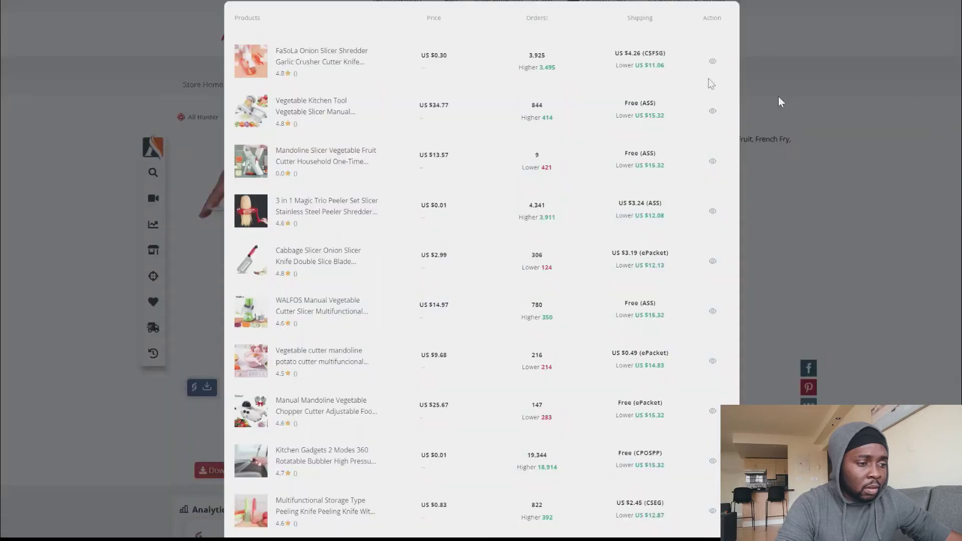
Step: Close AliHunter's similar-listings comparison popup
click(843, 114)
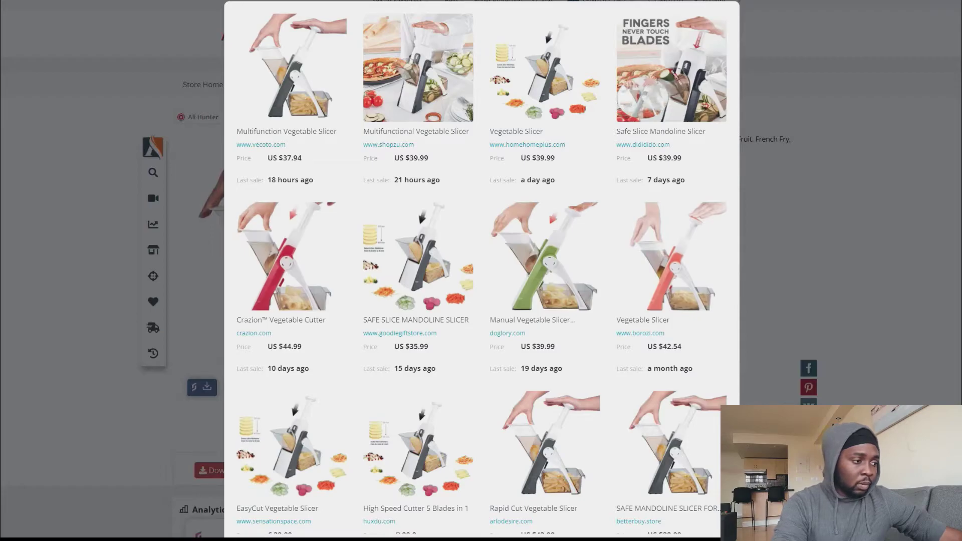
Step: Open the vecoto.com store in a new tab and close the competitor store grid
right_click(261, 147)
click(281, 157)
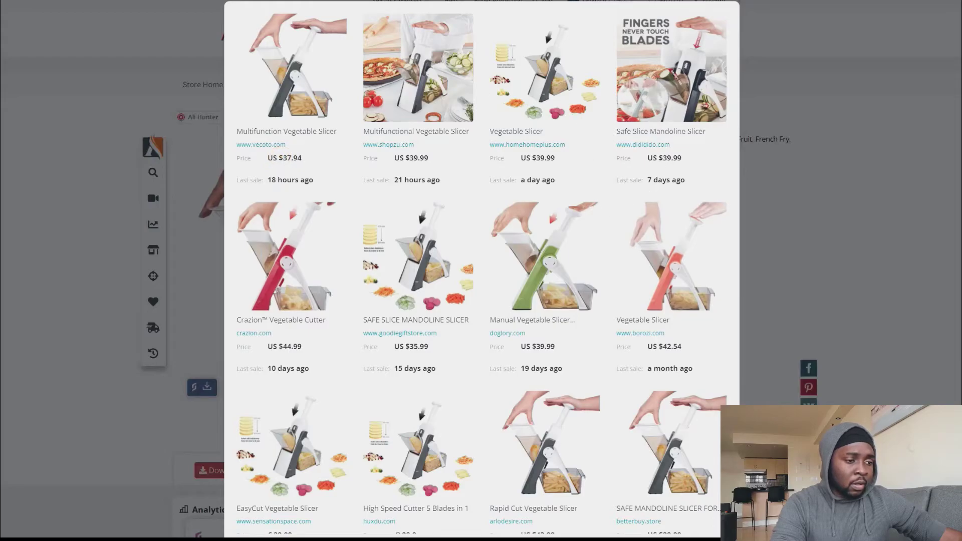
scroll(481, 270, down, 2)
scroll(481, 271, up, 2)
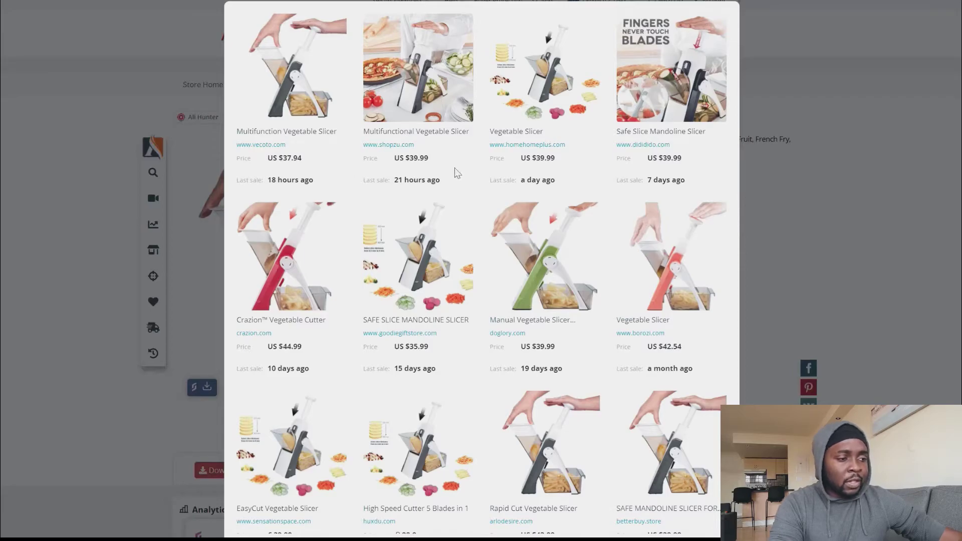
scroll(635, 277, down, 3)
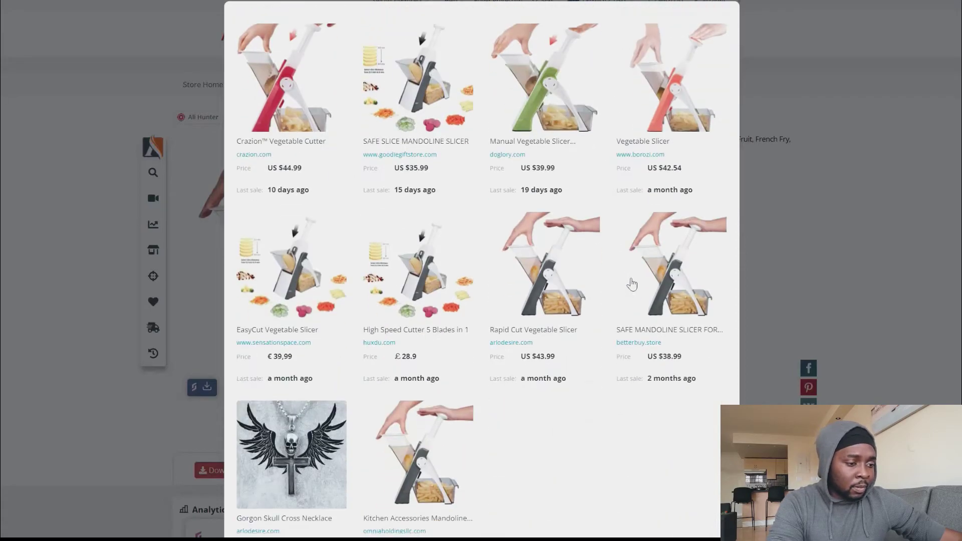
scroll(635, 277, down, 2)
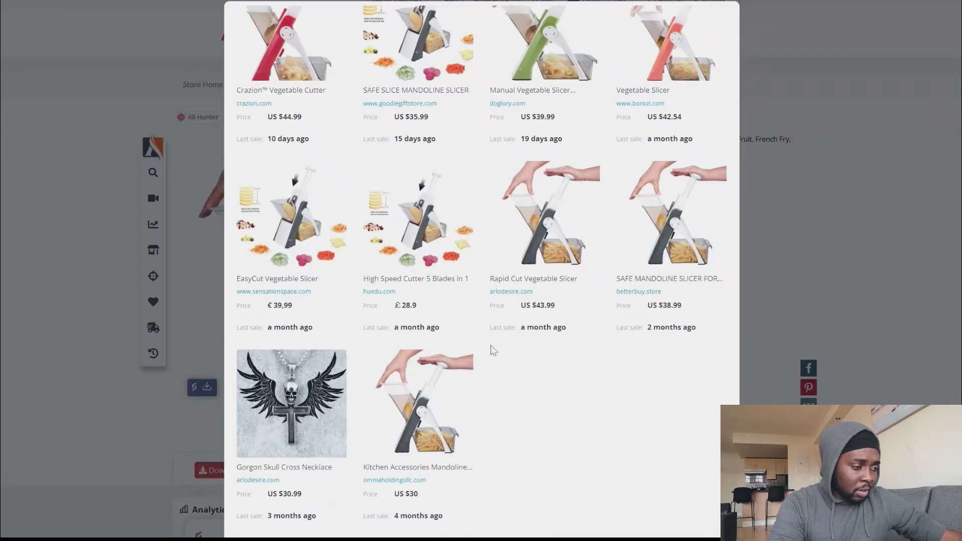
scroll(491, 345, up, 2)
scroll(491, 346, up, 3)
scroll(491, 345, up, 2)
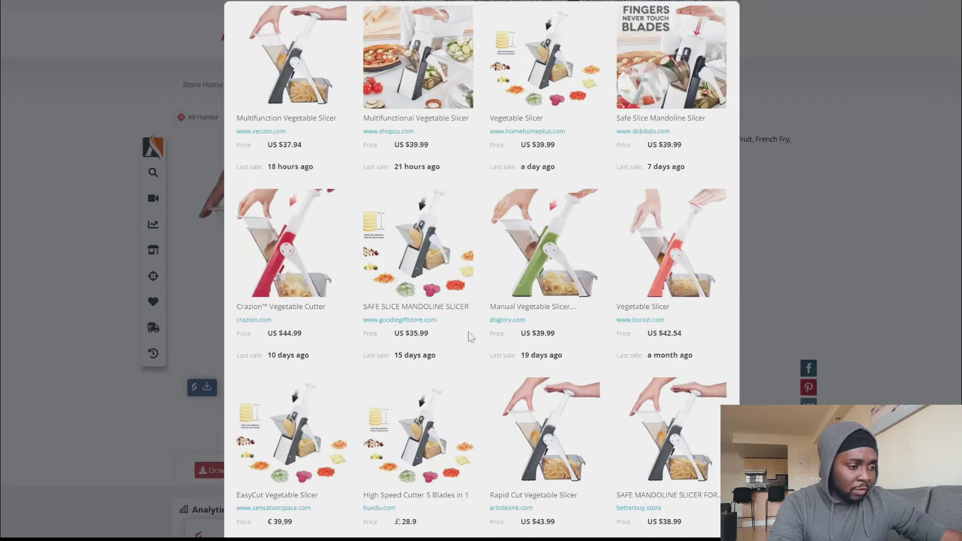
scroll(559, 324, up, 1)
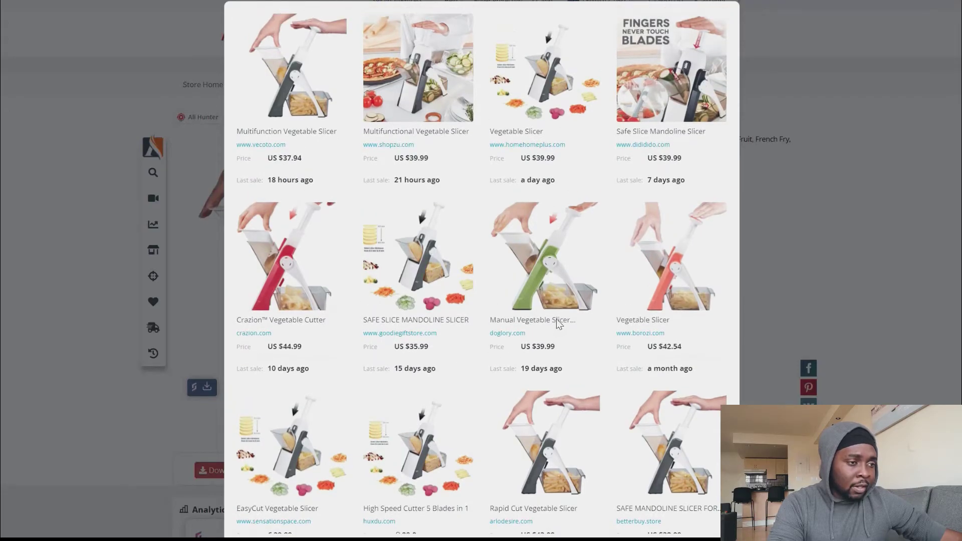
click(559, 324)
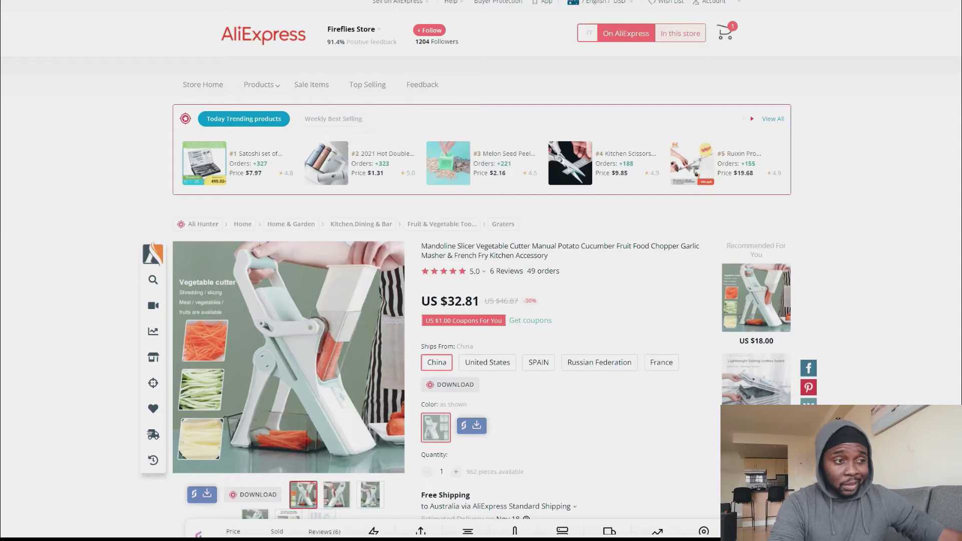
Step: View Vecoto's $37.94 Multifunction Vegetable Slicer, then the US $29.10 AliExpress listing
key(ctrl+Tab)
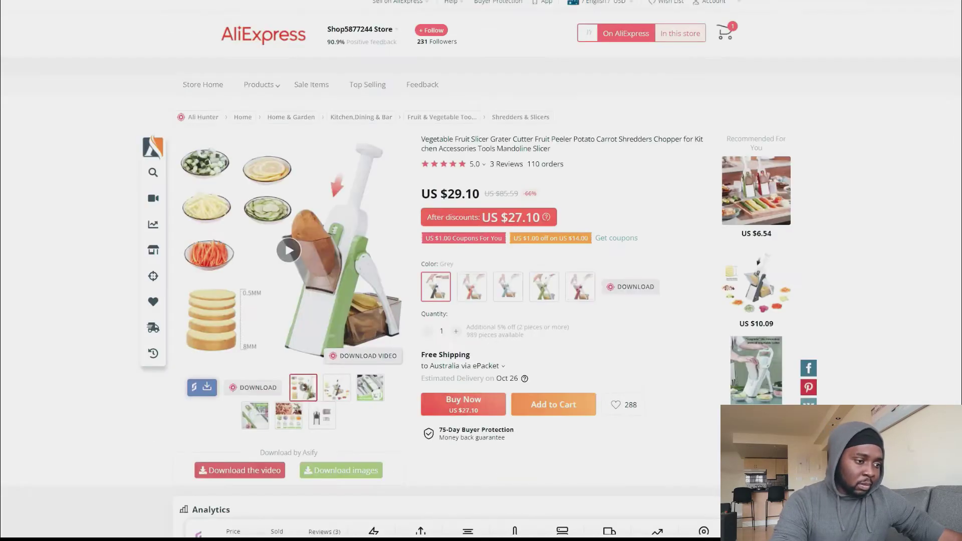
key(ctrl+Tab)
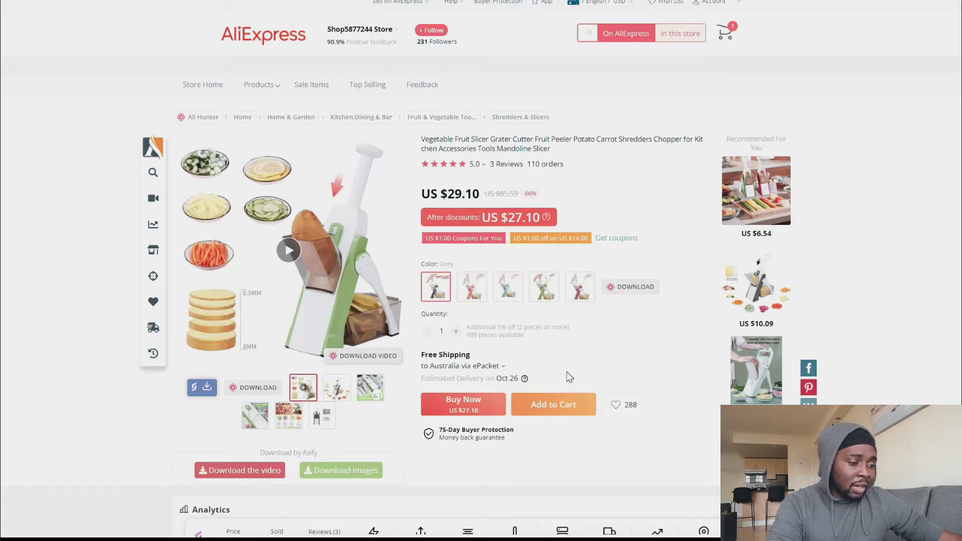
scroll(569, 376, down, 3)
scroll(541, 338, up, 1)
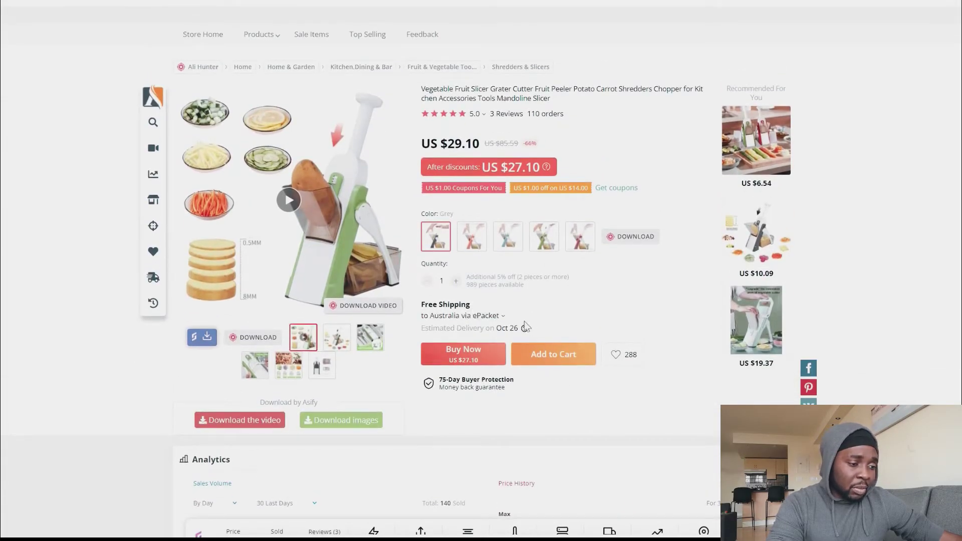
Step: Check the listing's ePacket shipping options to Australia, then close them
click(474, 320)
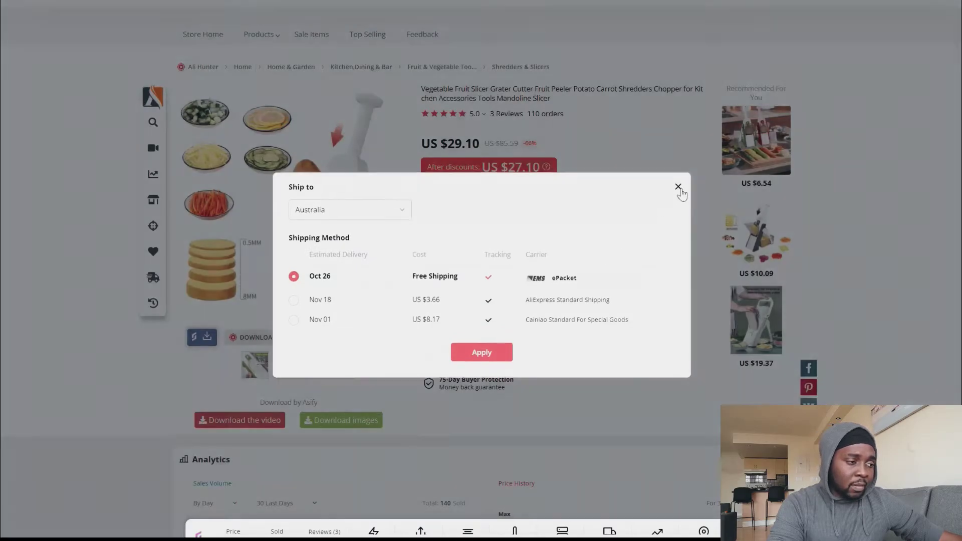
click(678, 187)
scroll(649, 158, down, 3)
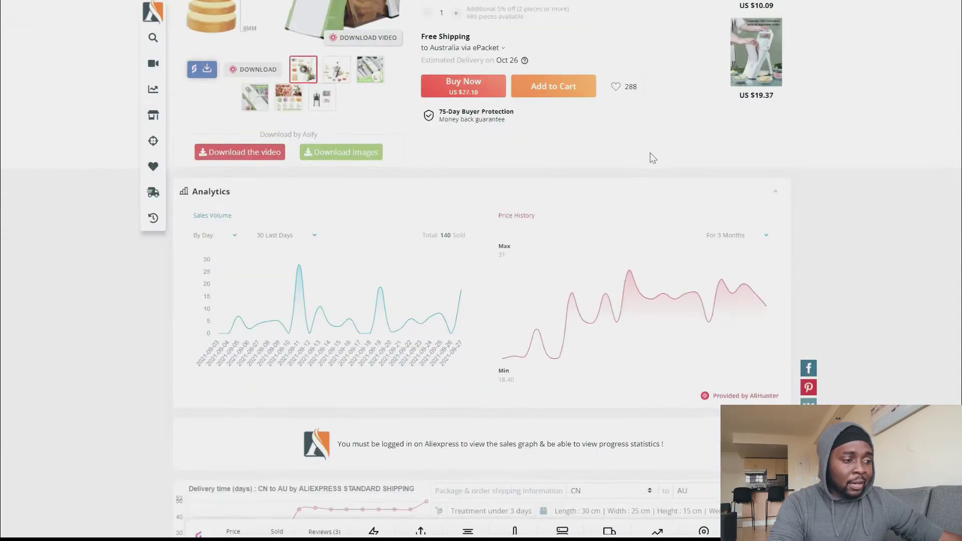
scroll(651, 157, up, 6)
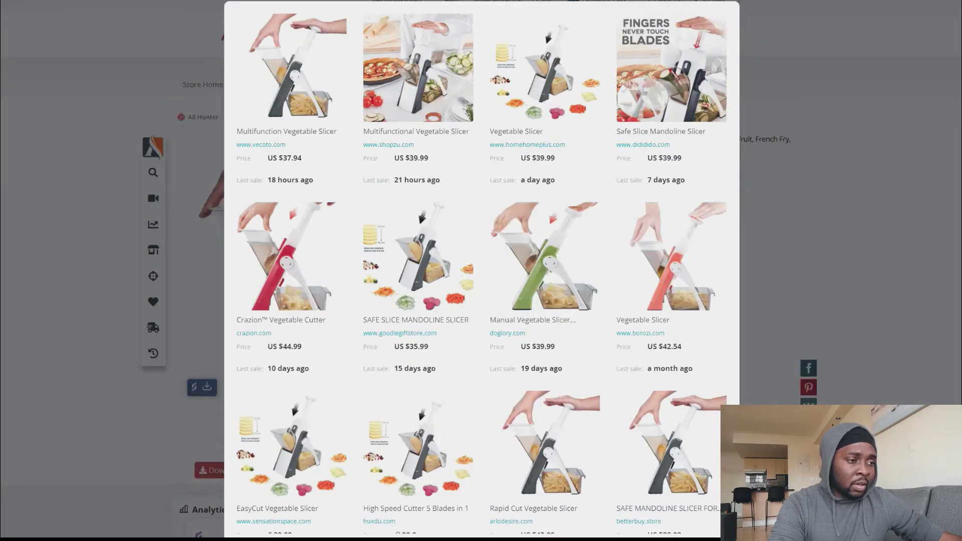
Step: Close the AliHunter competitor store grid
click(761, 58)
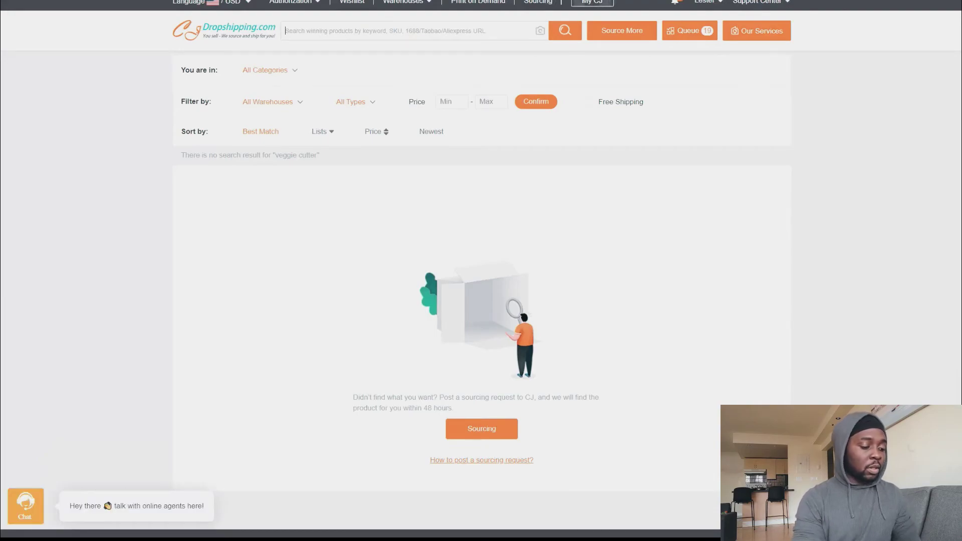
text(veggie)
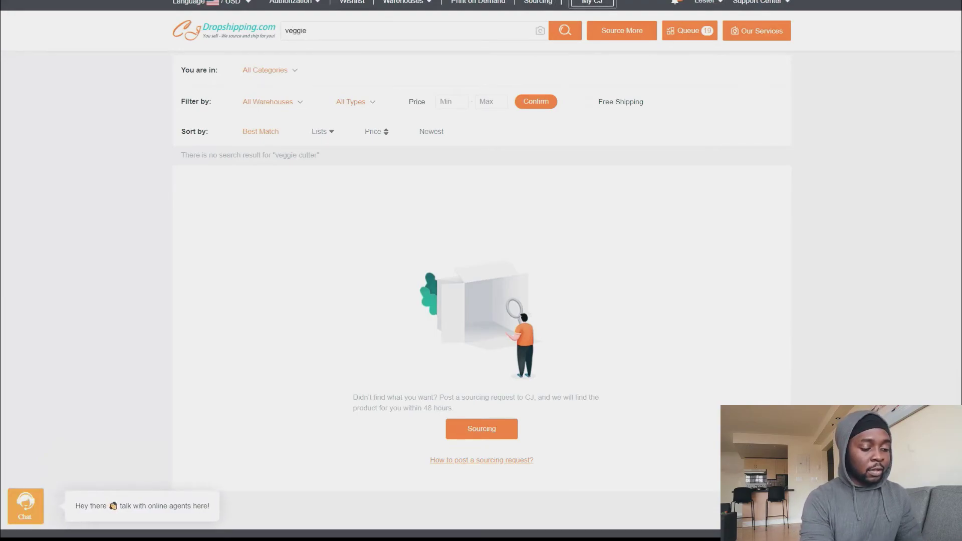
text( slicer)
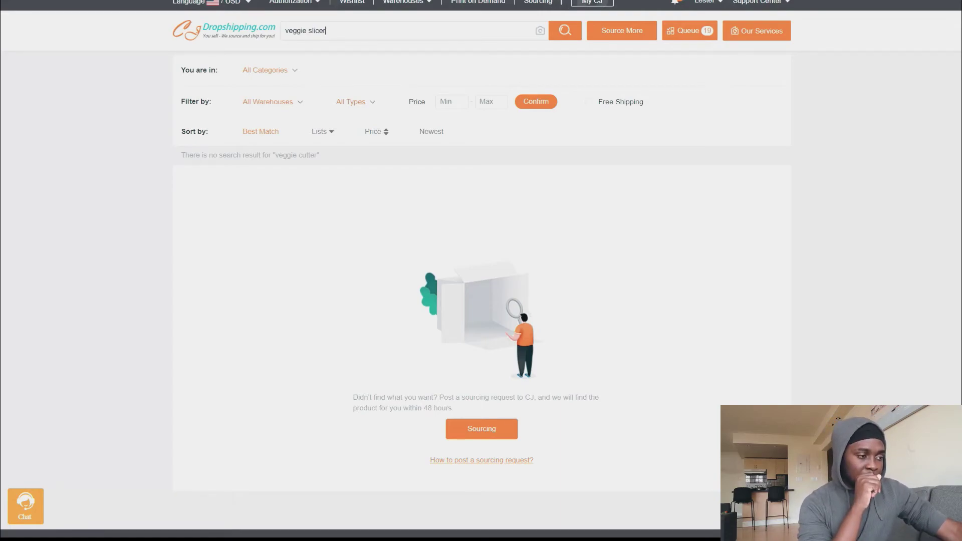
Step: Search CJdropshipping for 'veggie slicer', which returns no results
key(Return)
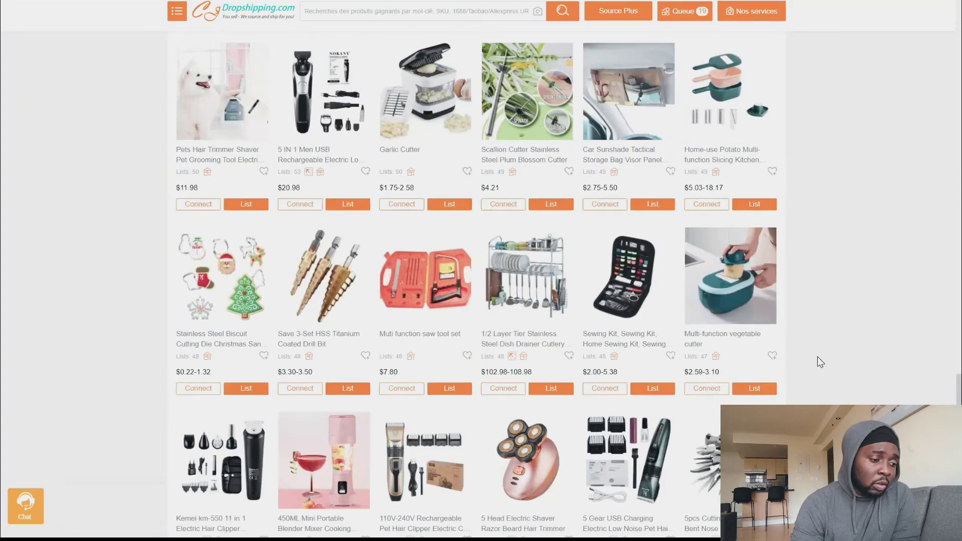
scroll(817, 356, down, 3)
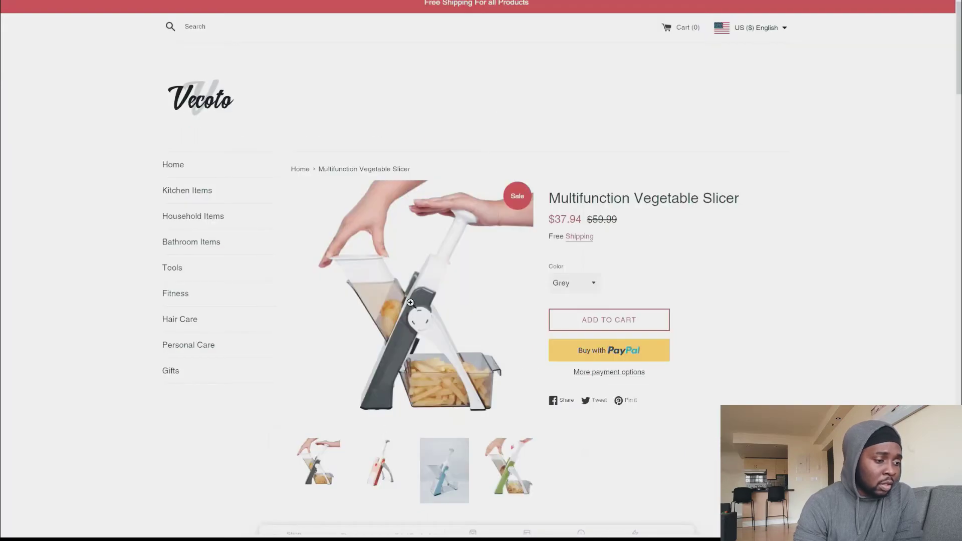
Step: Image-search CJdropshipping with Vecoto's slicer photo and open the matching Adjustable Multifunctional Vegetable Cutter
right_click(411, 304)
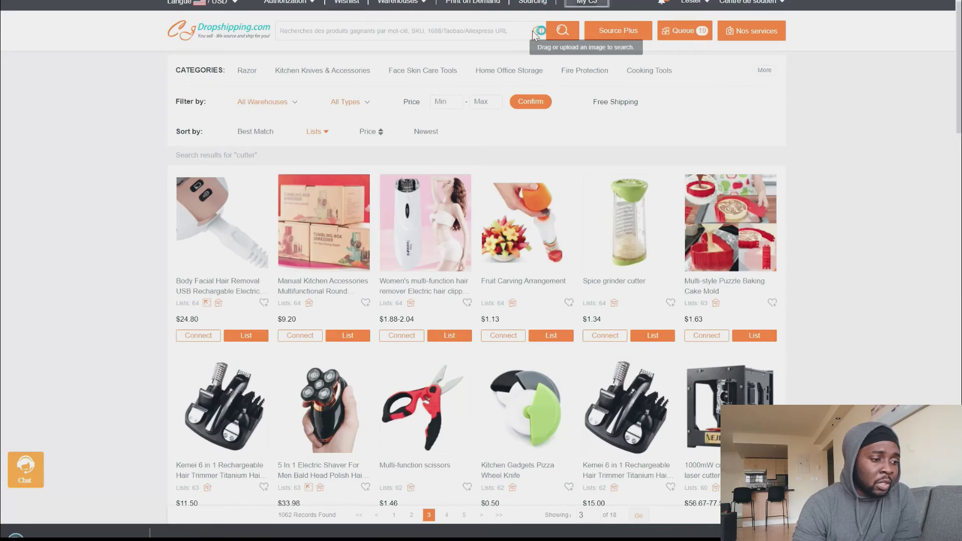
click(537, 31)
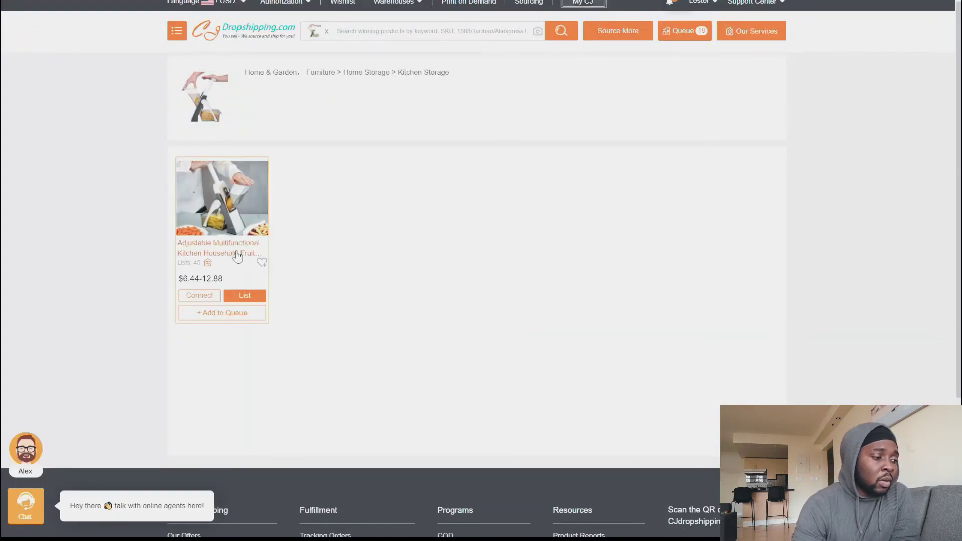
click(238, 254)
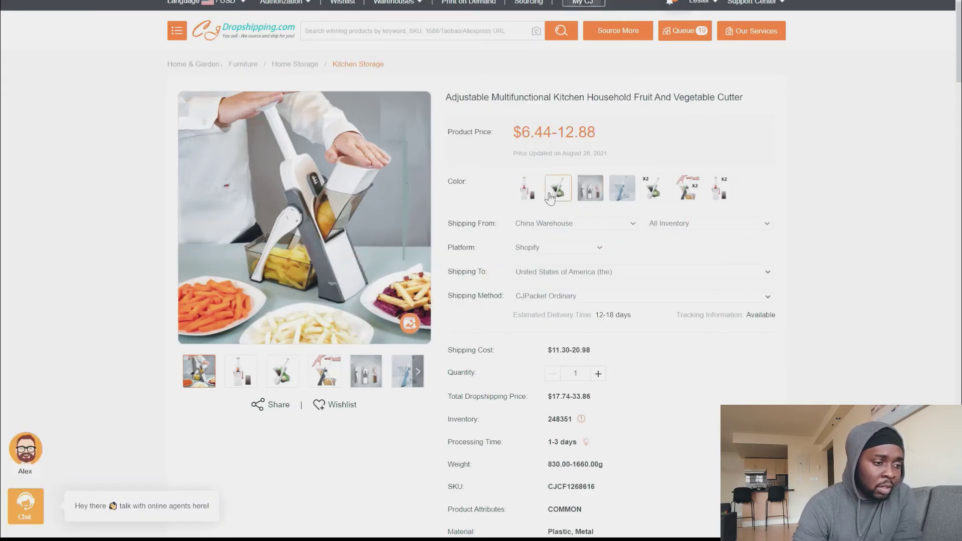
click(526, 189)
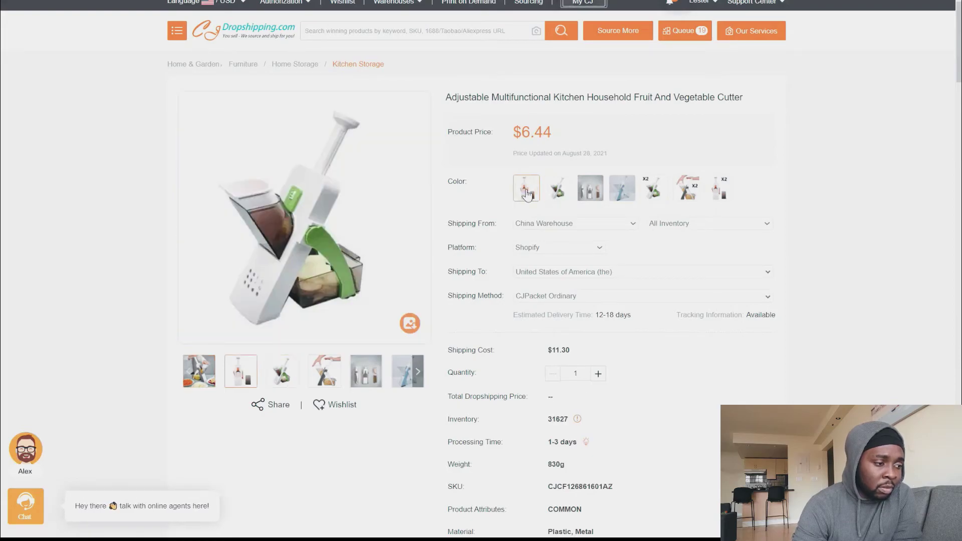
click(528, 194)
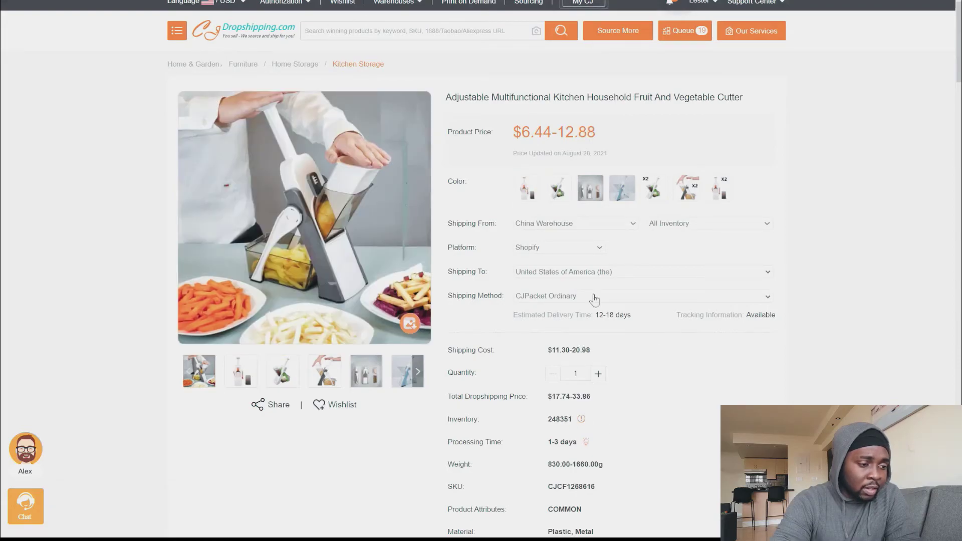